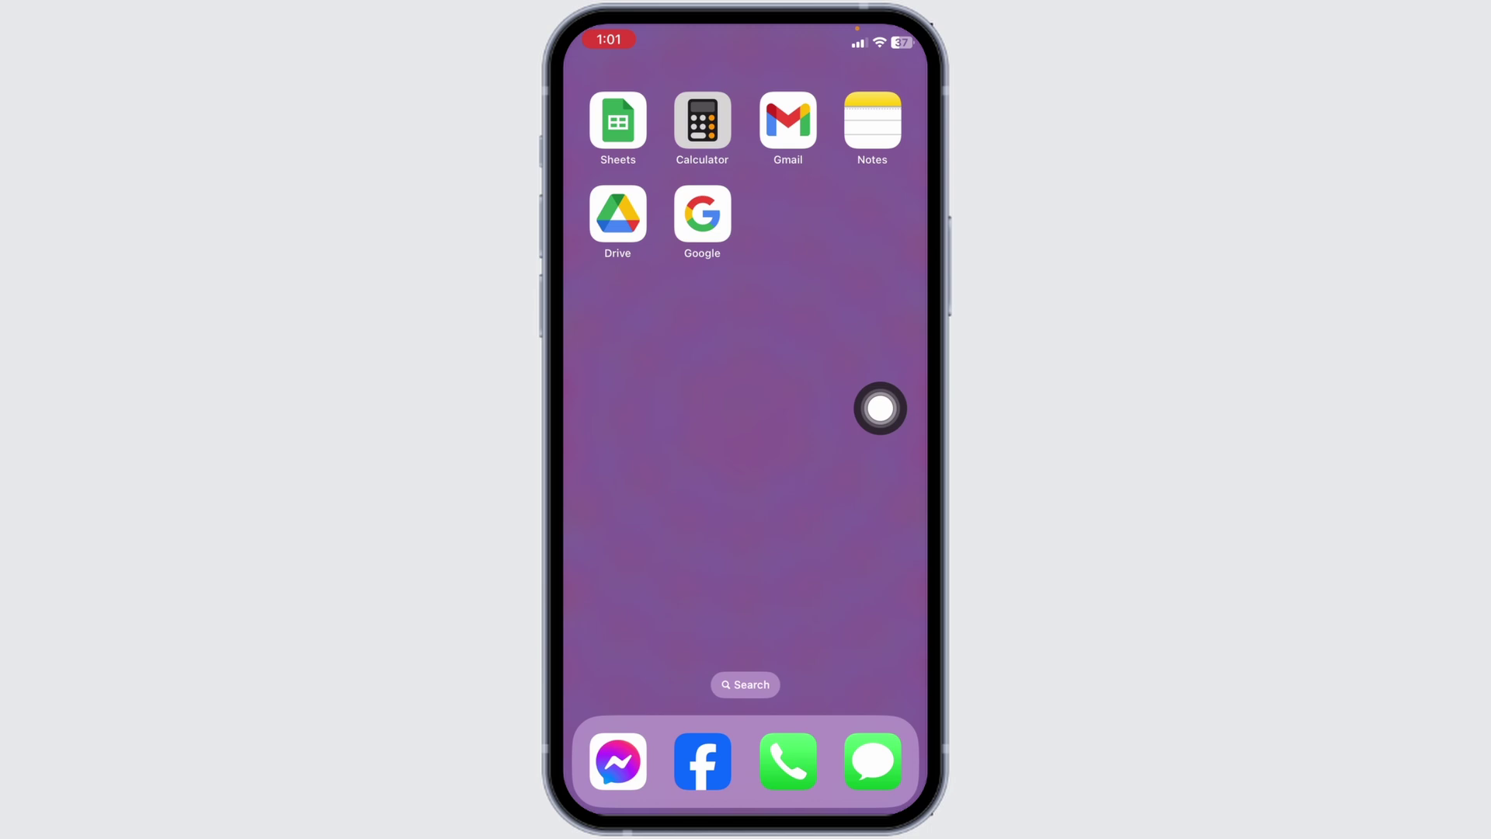
# Search Google Images for 'camera icons' and save a camera picture to Photos.
pyautogui.click(702, 227)
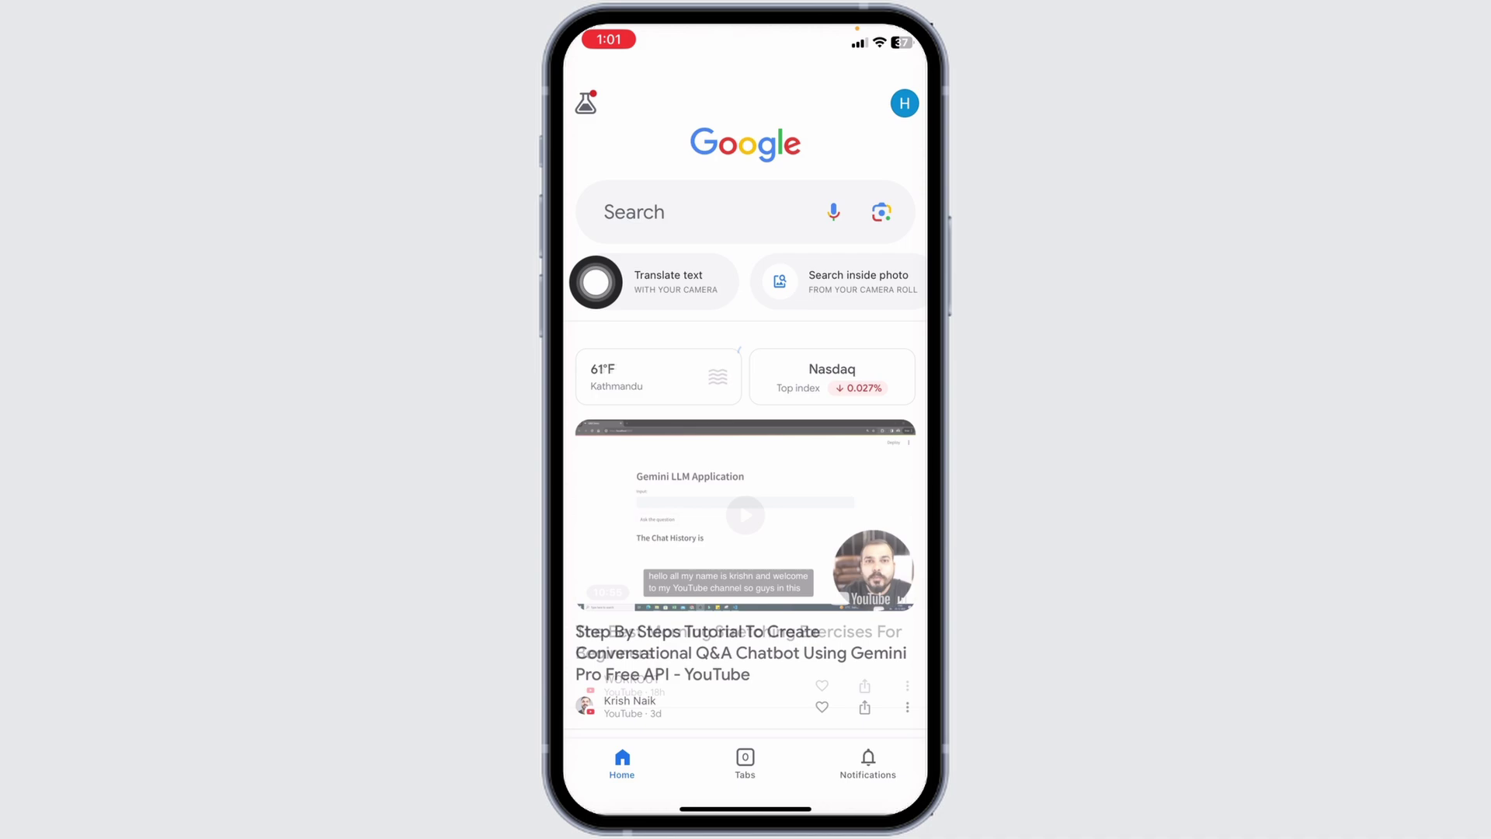
pyautogui.click(593, 277)
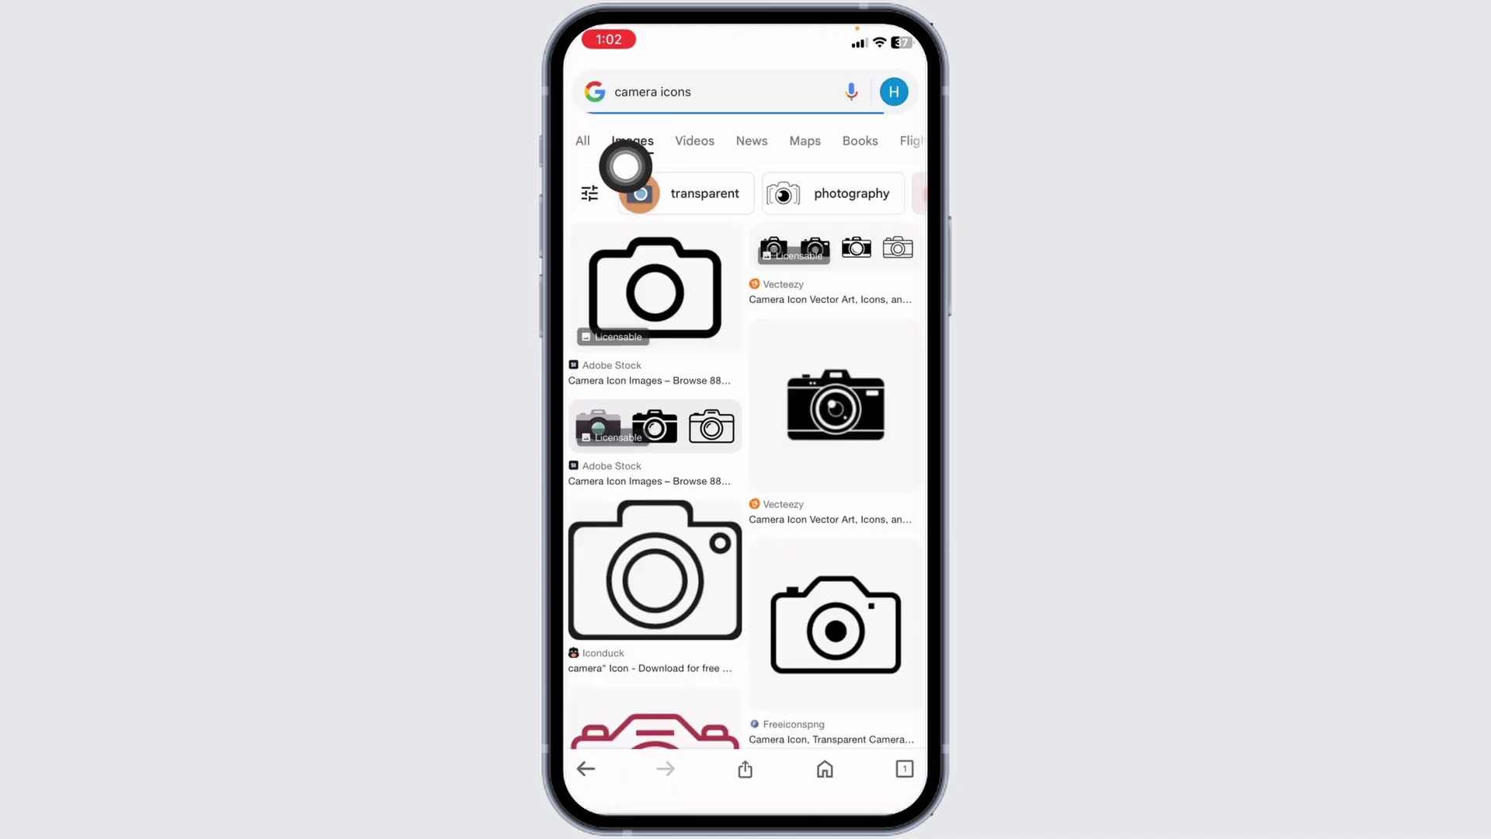
pyautogui.click(633, 141)
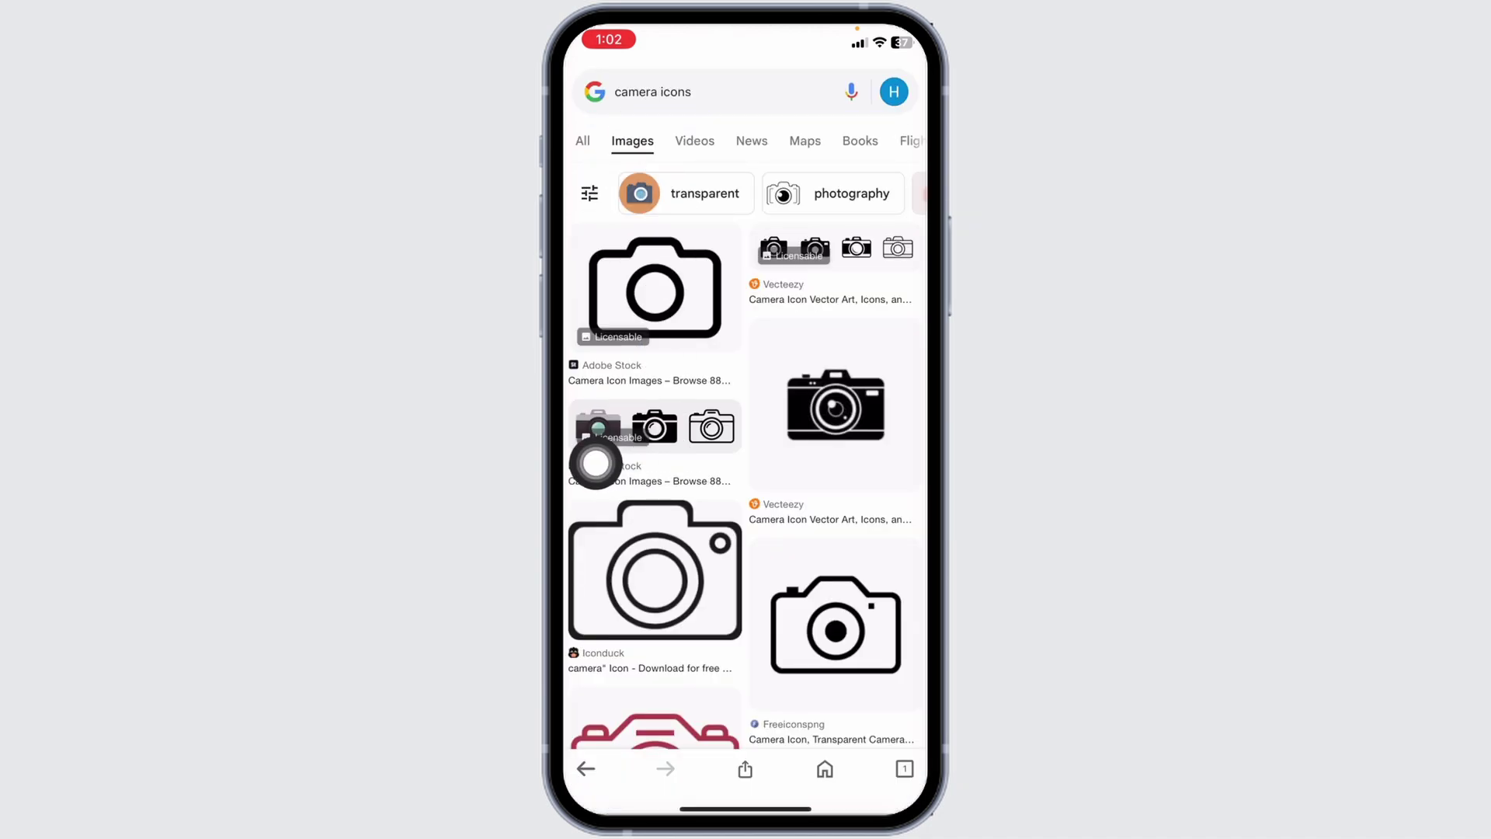
pyautogui.scroll(-3, 594, 463)
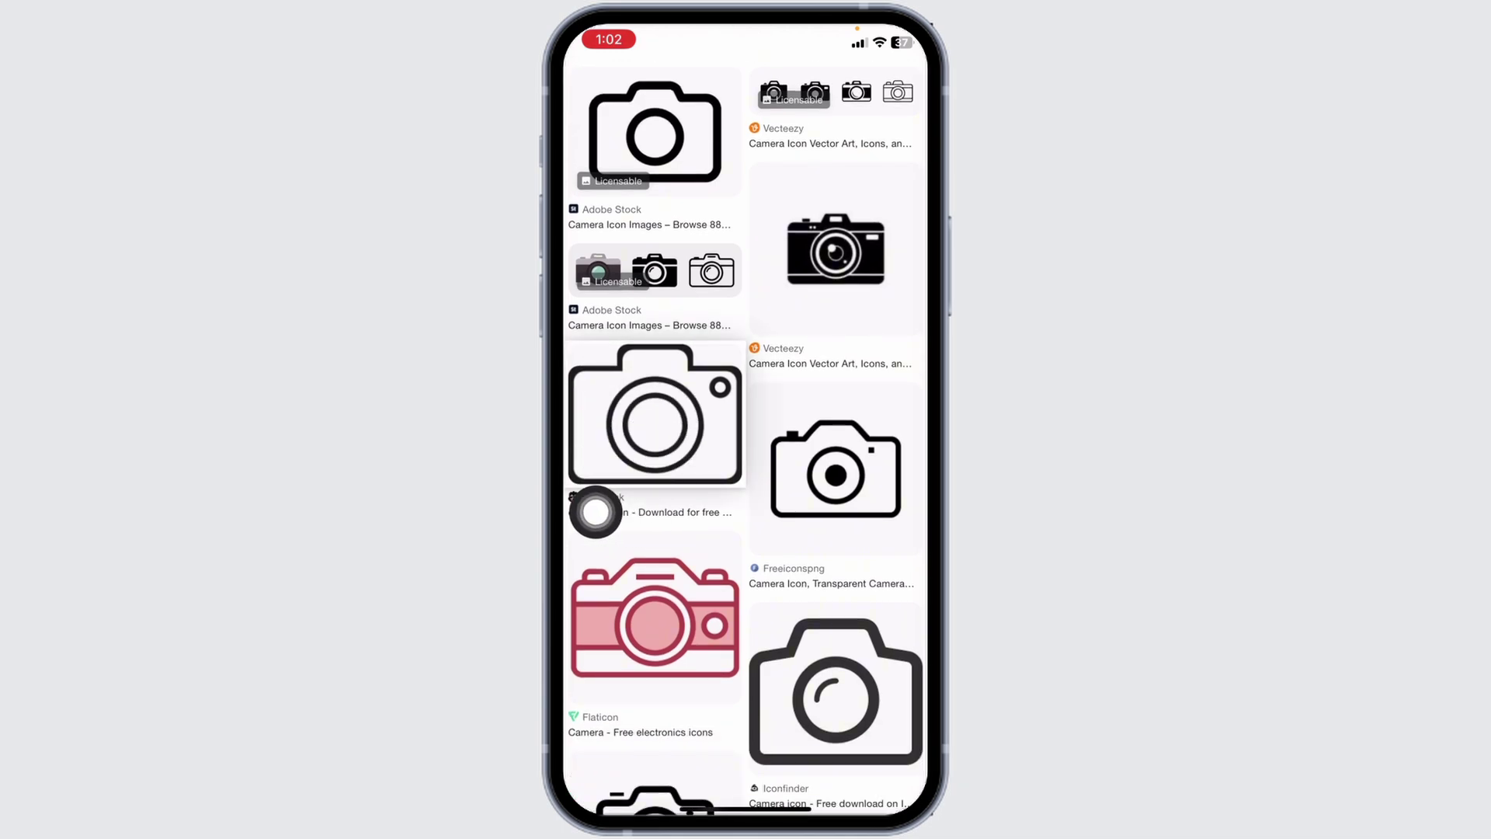
pyautogui.click(577, 506)
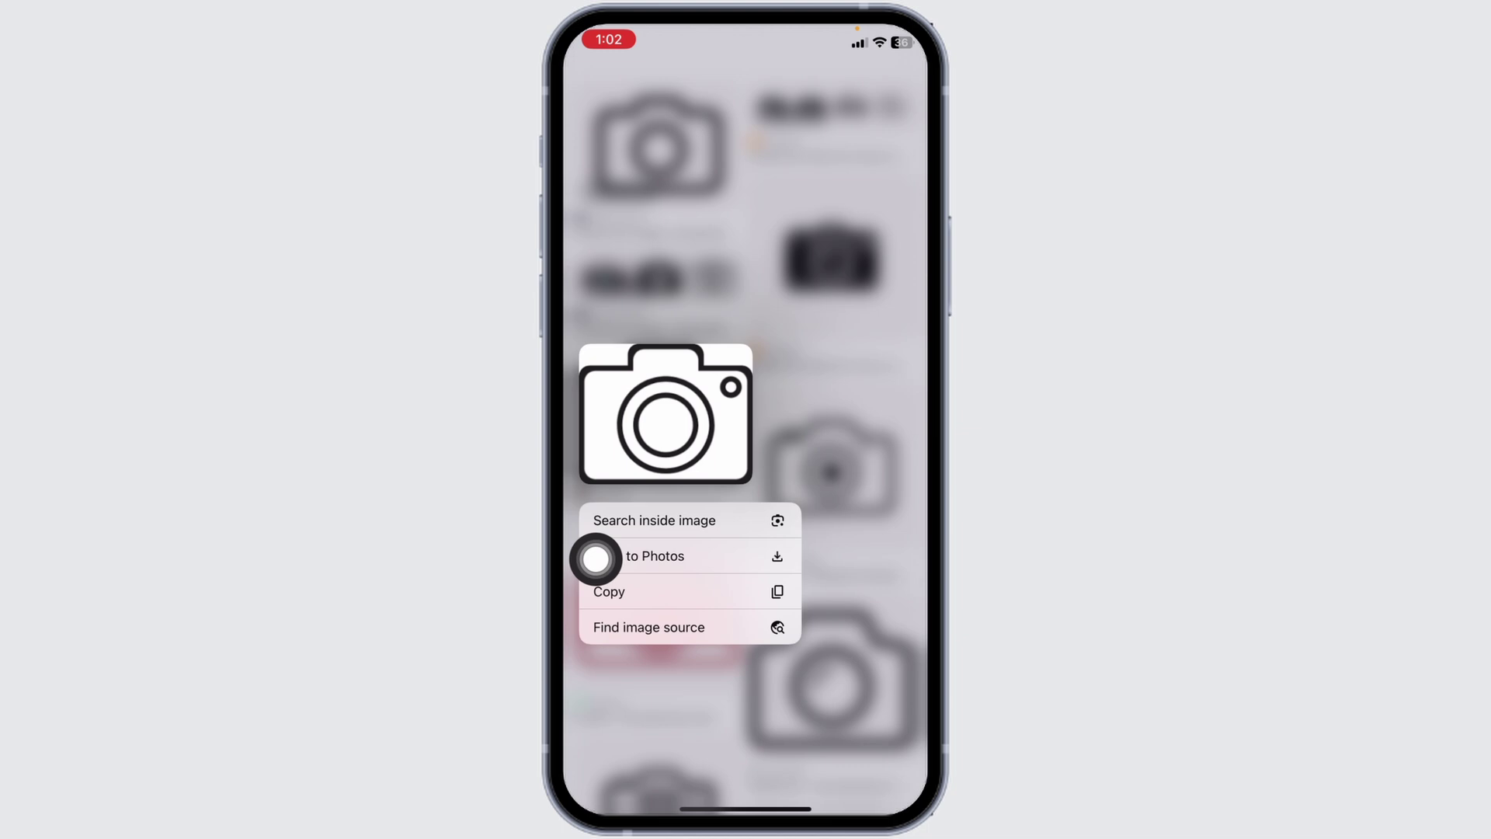
pyautogui.click(639, 556)
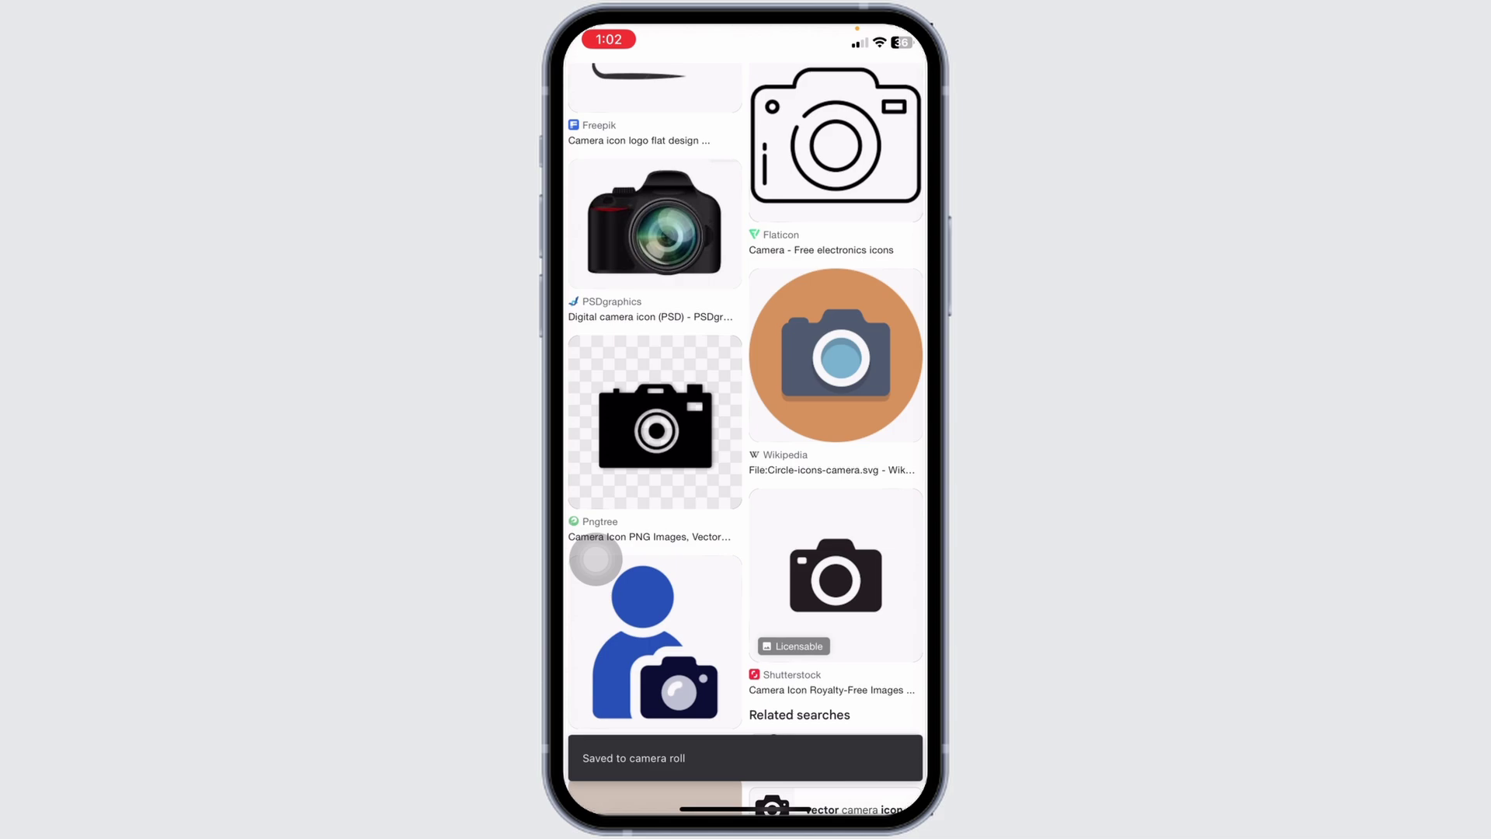
# Return home and launch Shortcuts from the second home screen page.
pyautogui.moveTo(746, 805); pyautogui.dragTo(746, 466)
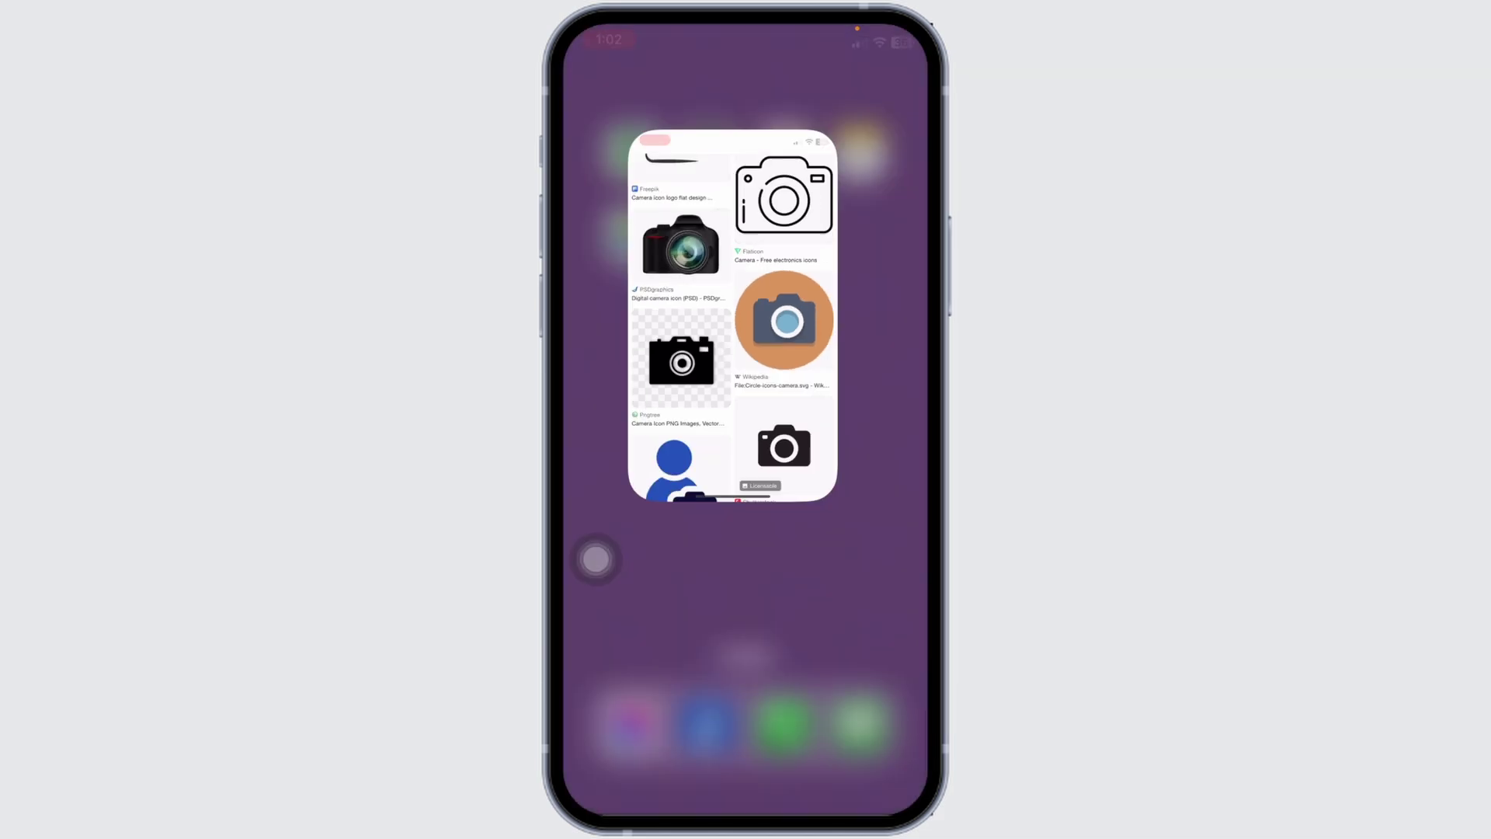
pyautogui.moveTo(896, 466); pyautogui.dragTo(653, 467)
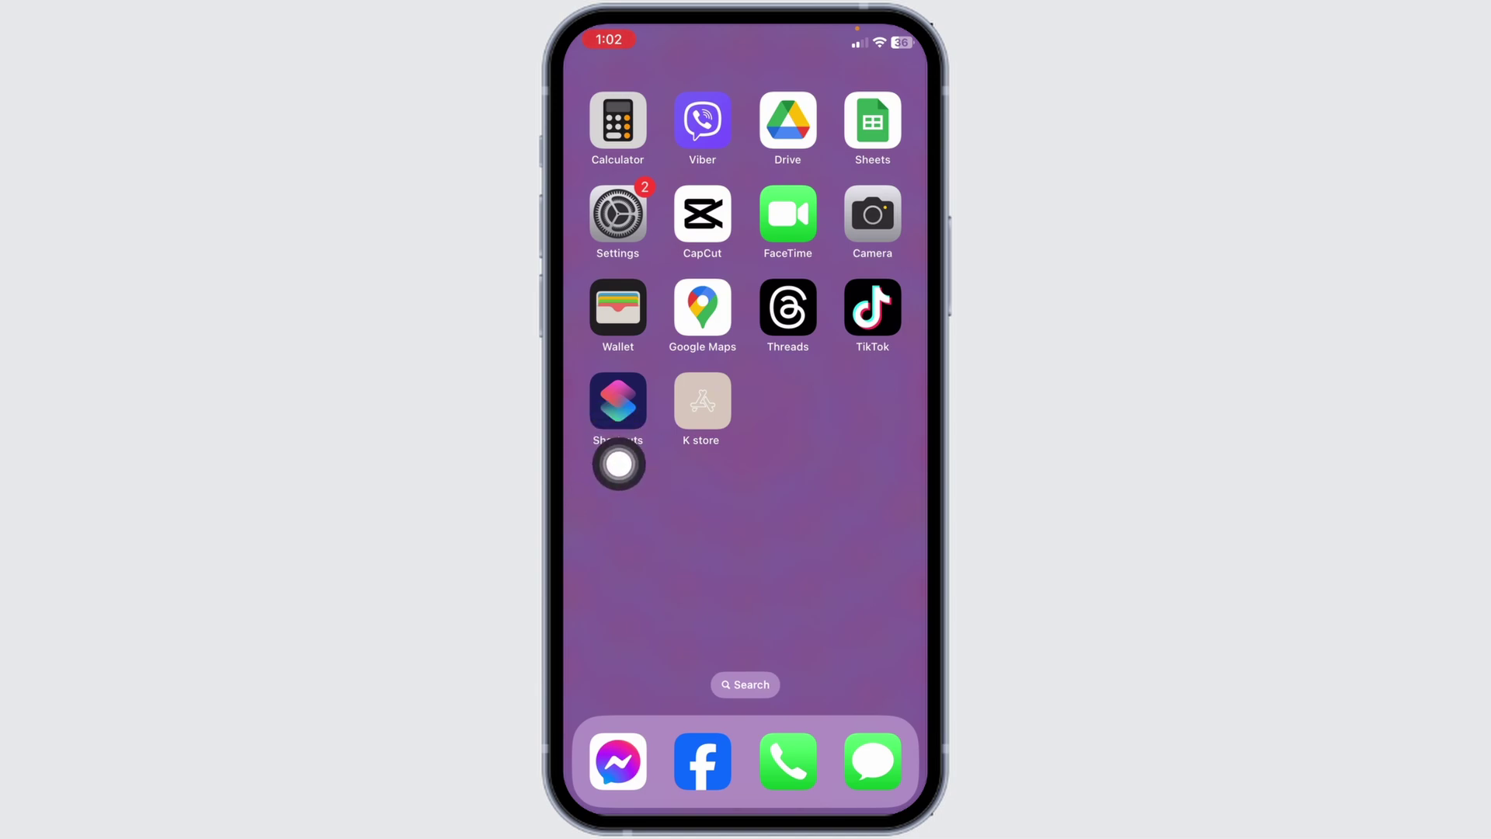
pyautogui.click(617, 402)
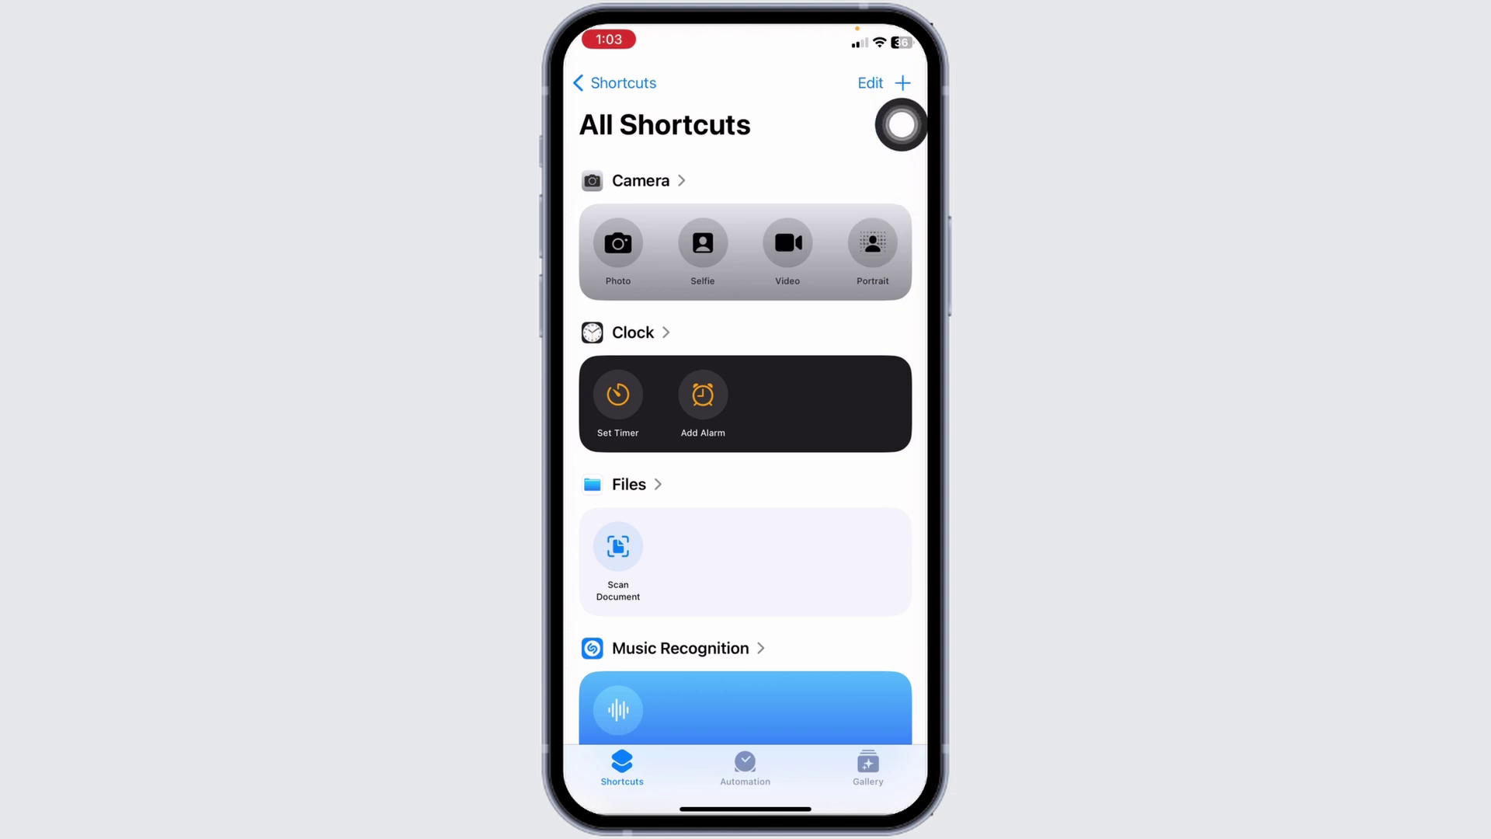
# Start a new shortcut with a single Open App action set to Camera.
pyautogui.click(901, 83)
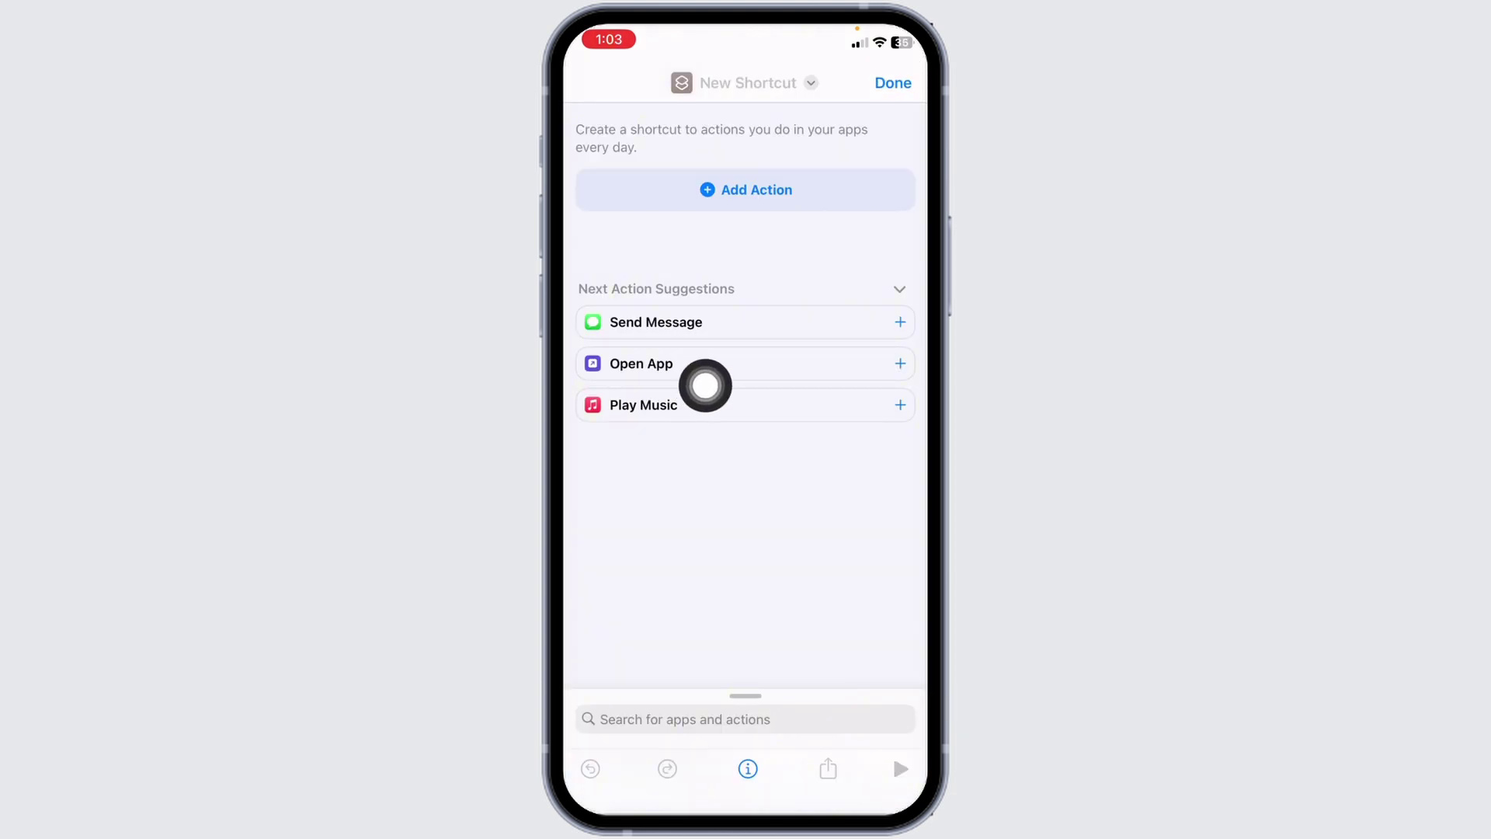
pyautogui.click(894, 364)
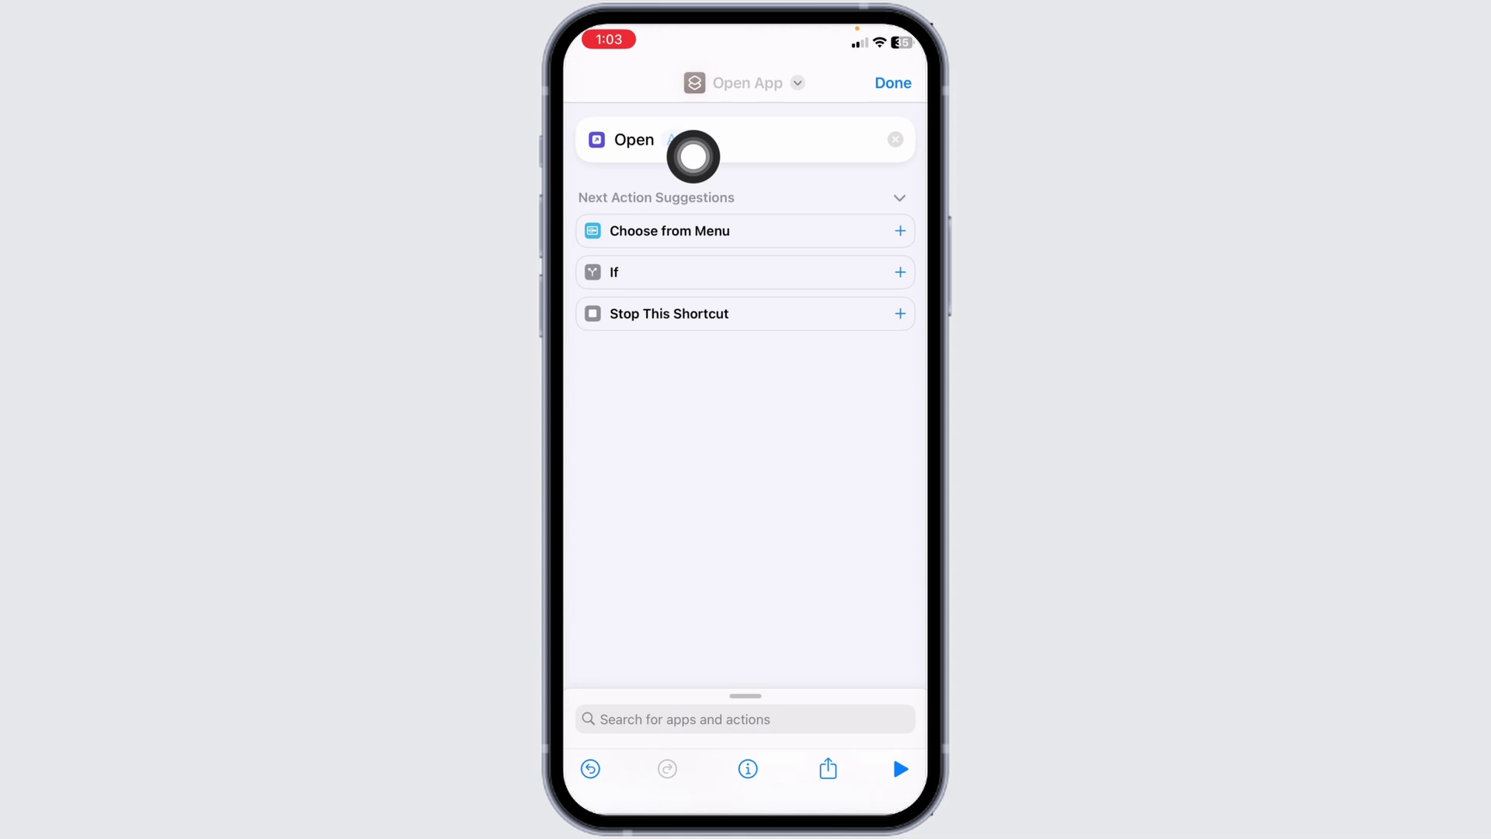
pyautogui.click(682, 140)
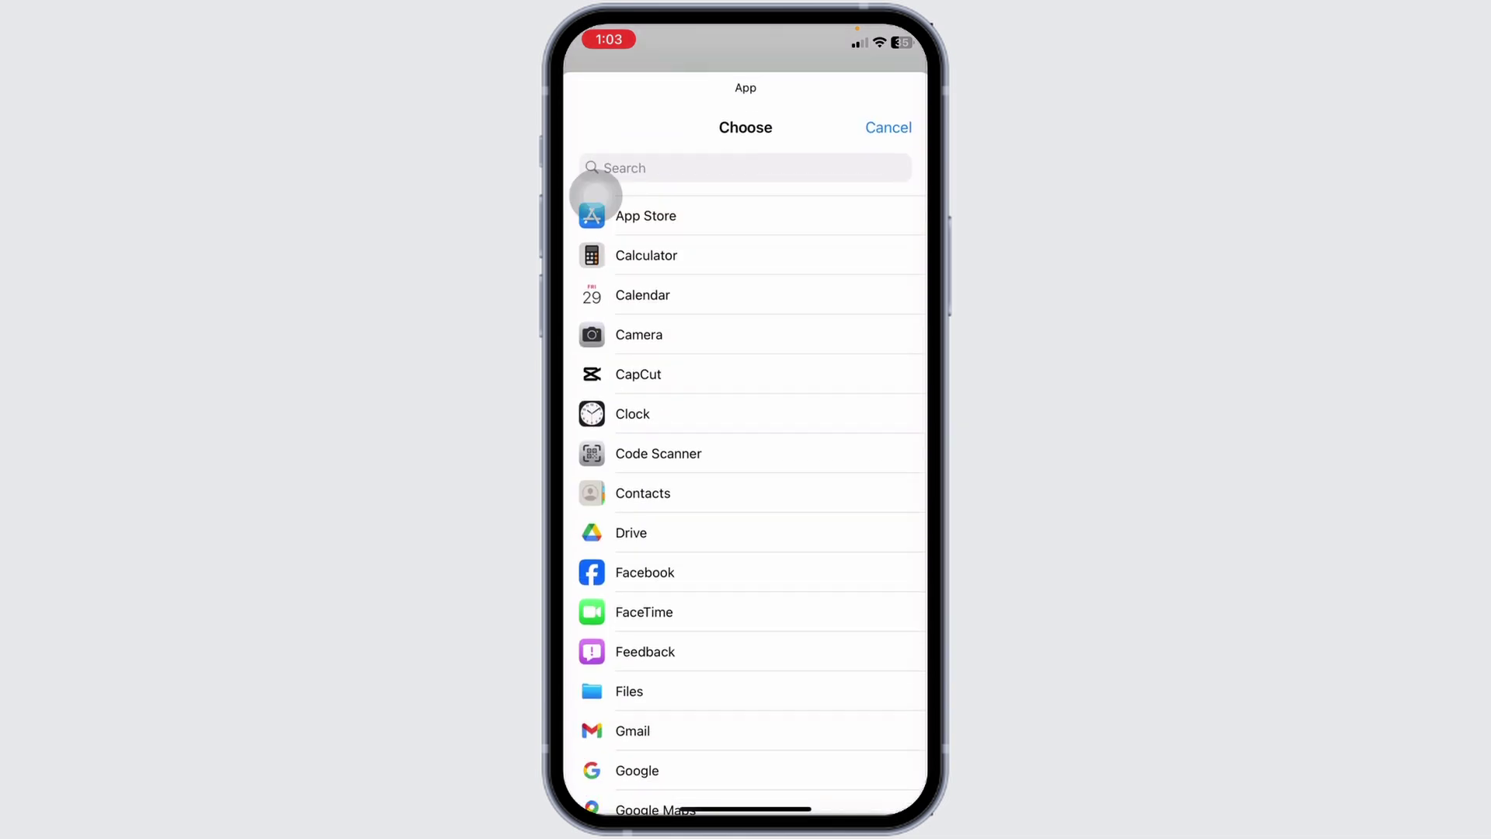
pyautogui.click(638, 335)
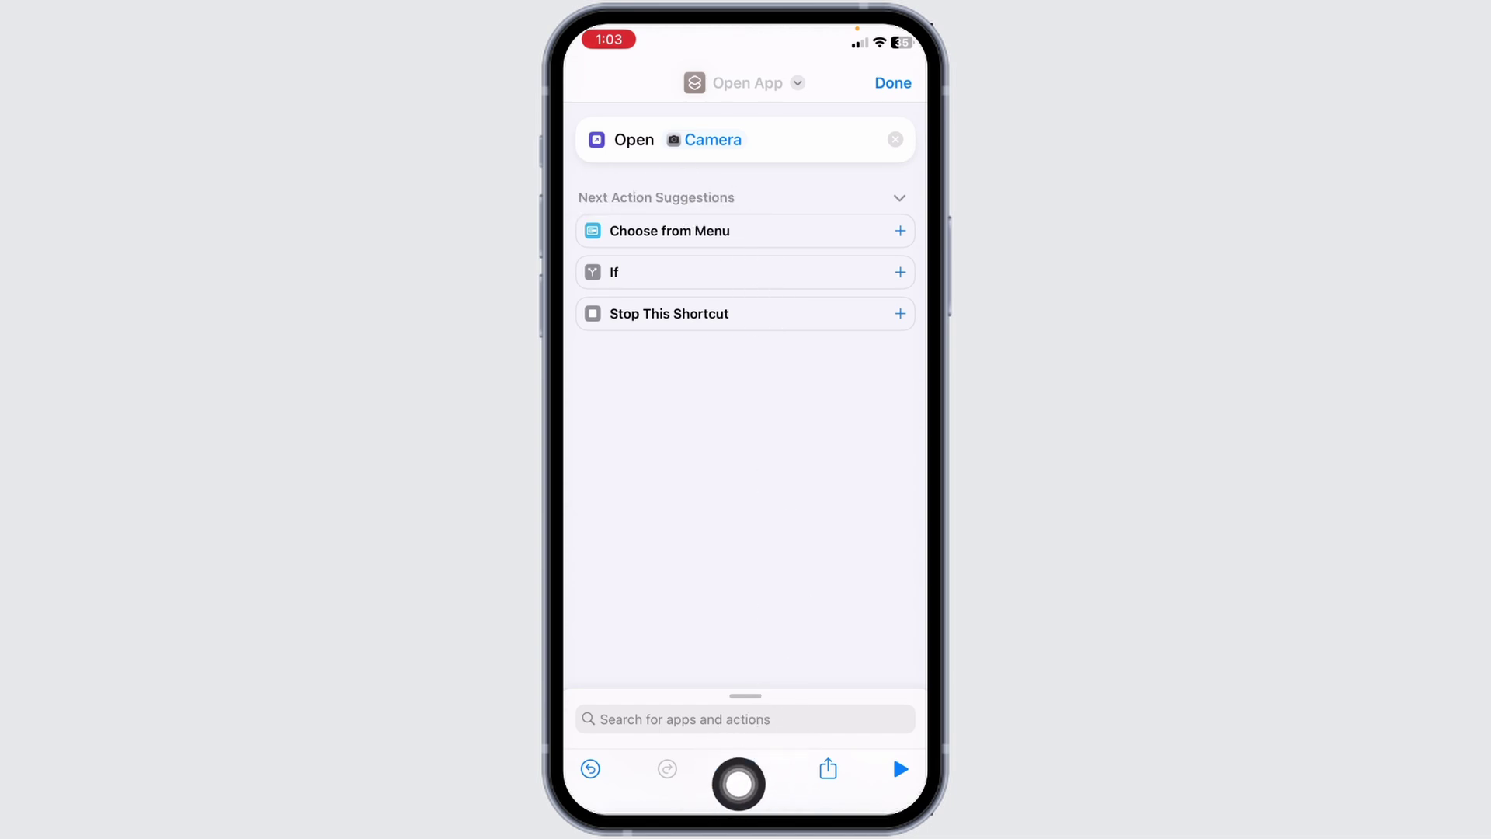
# Add the shortcut to the home screen as 'Cameraaa' with the saved orange camera photo as icon.
pyautogui.click(751, 770)
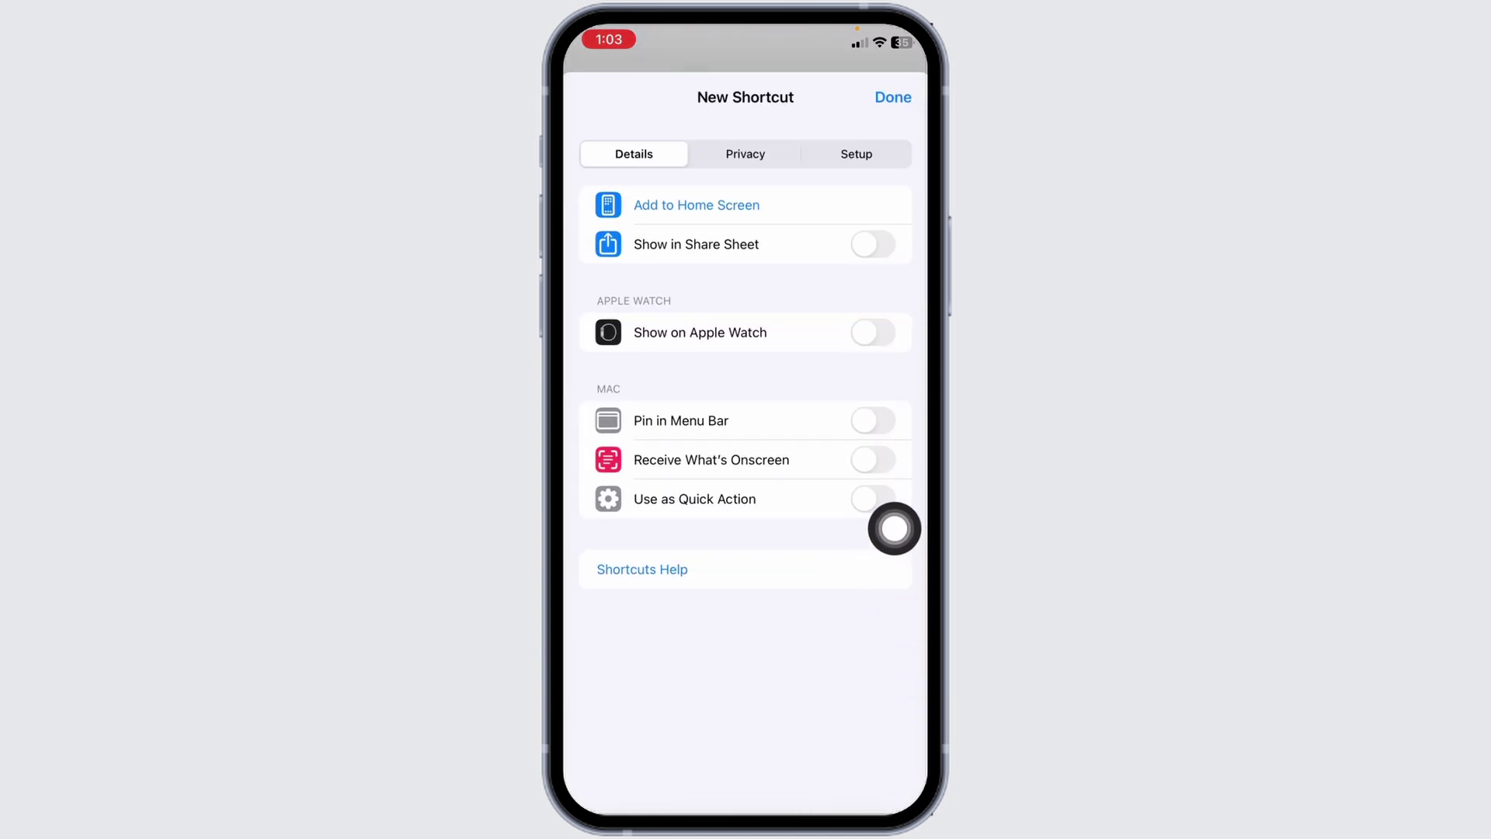
pyautogui.click(862, 210)
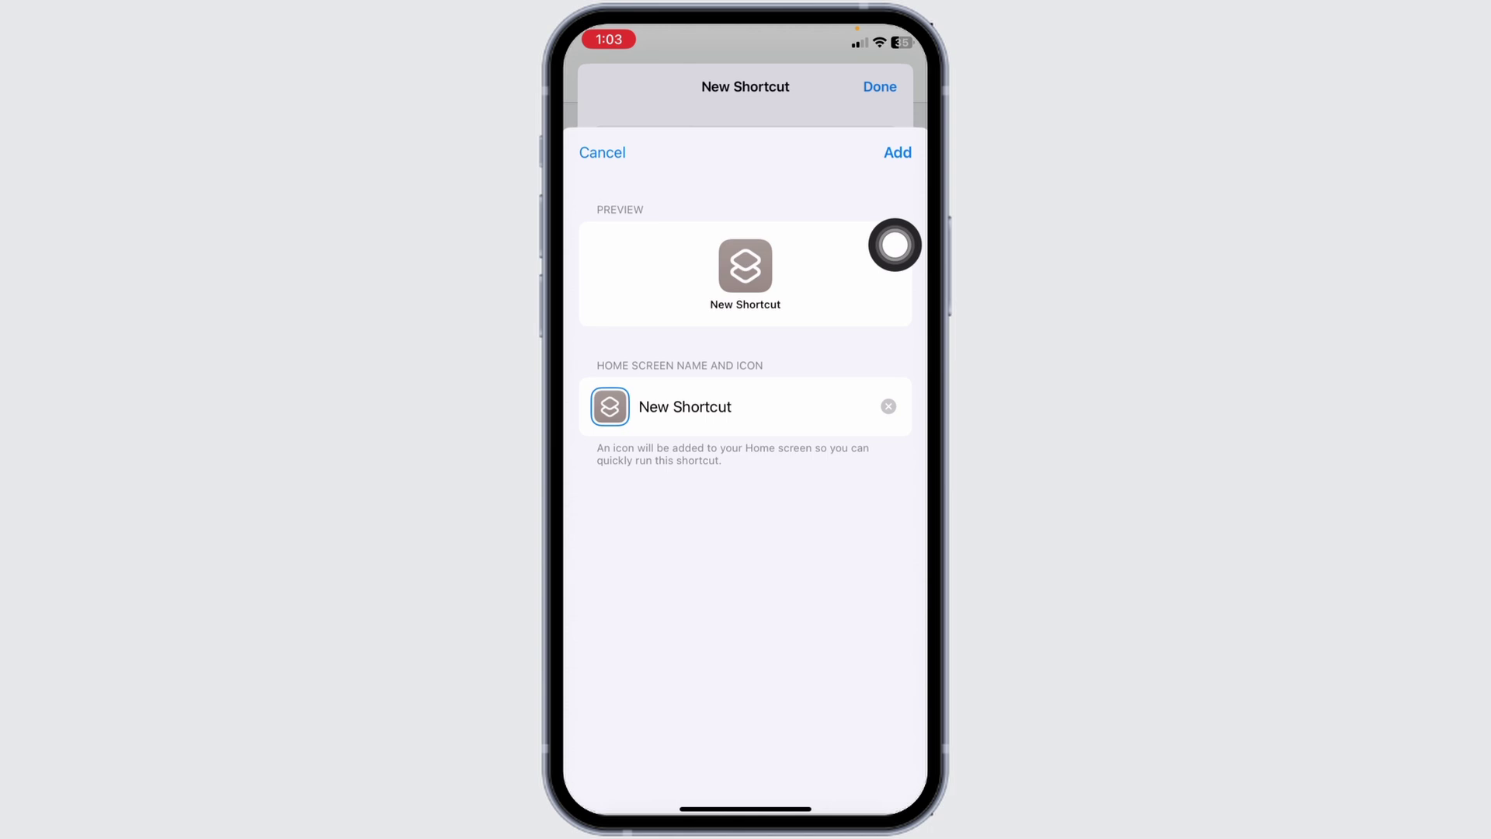
pyautogui.click(611, 352)
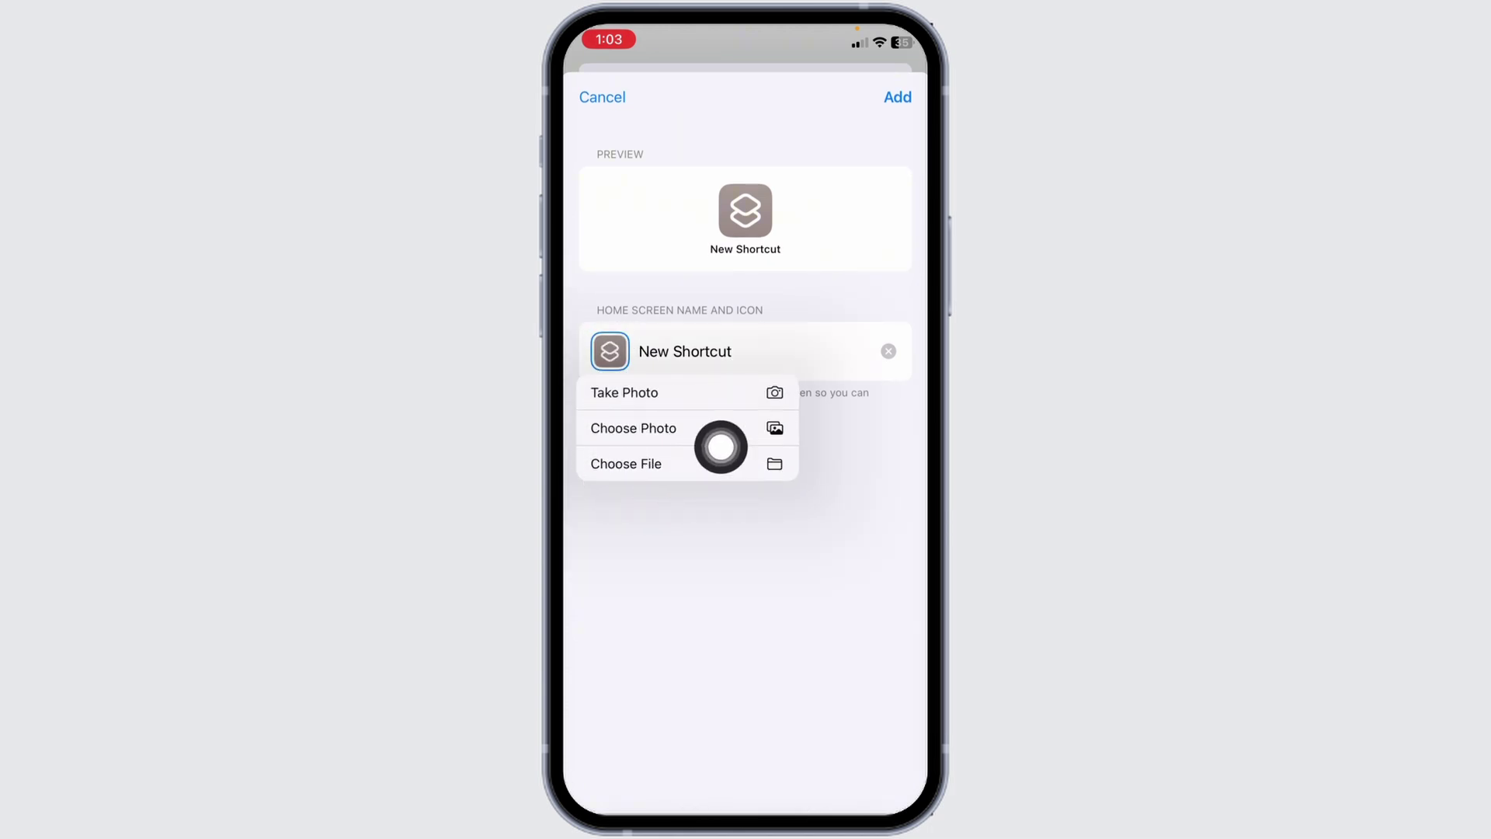
pyautogui.click(688, 427)
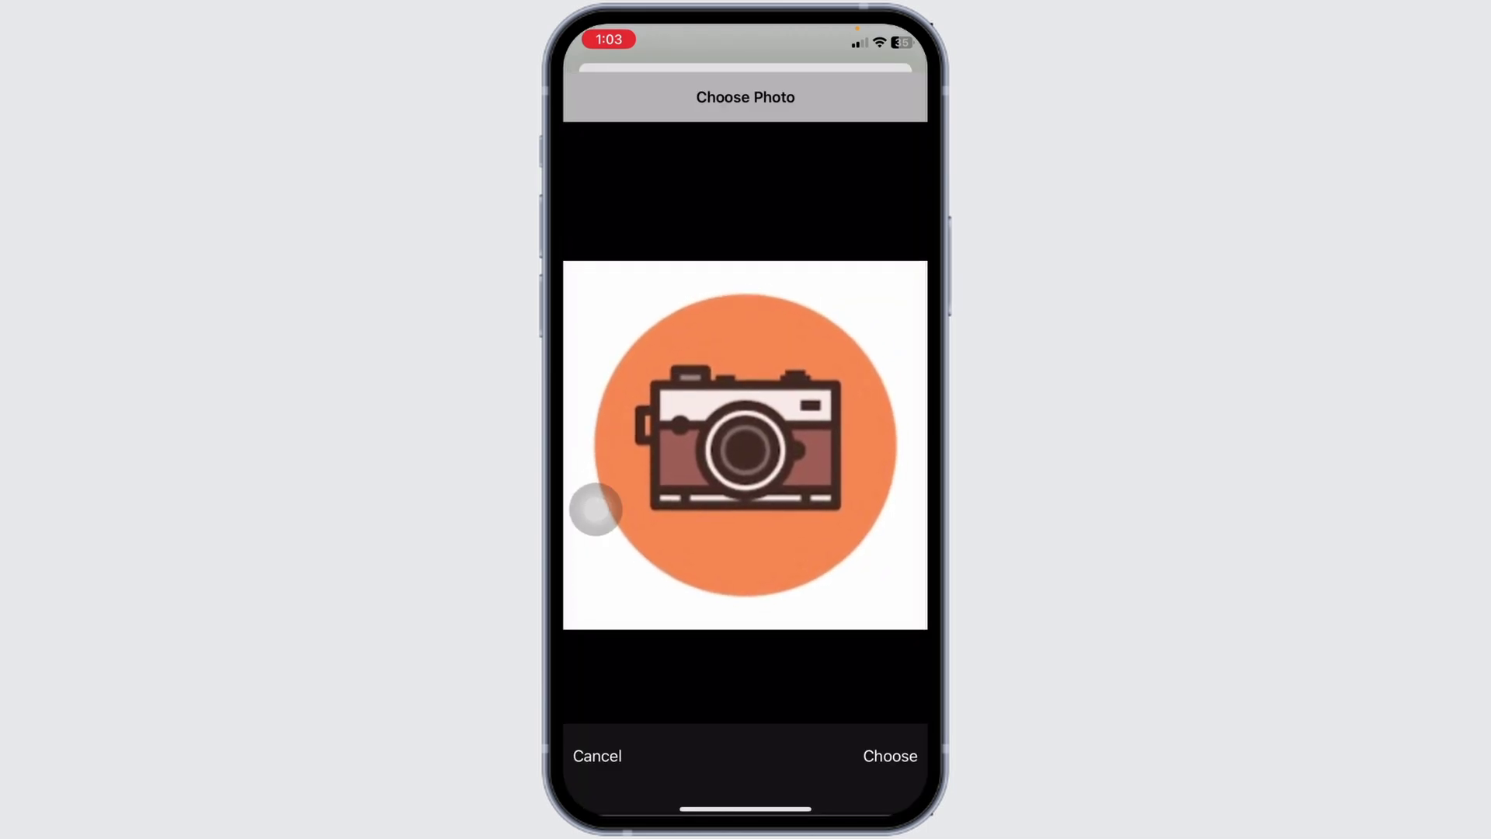
pyautogui.click(891, 755)
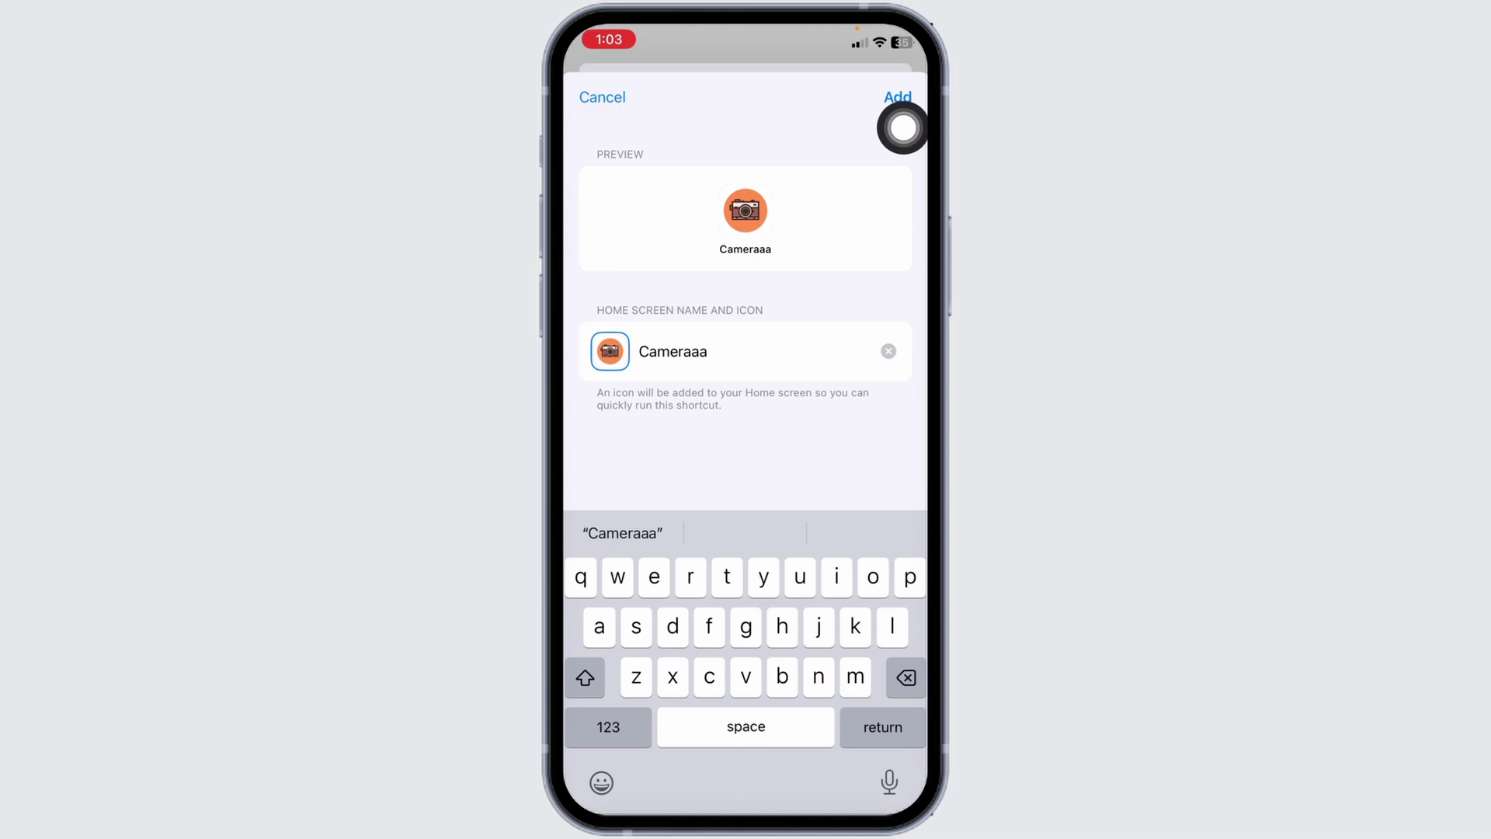
pyautogui.click(898, 97)
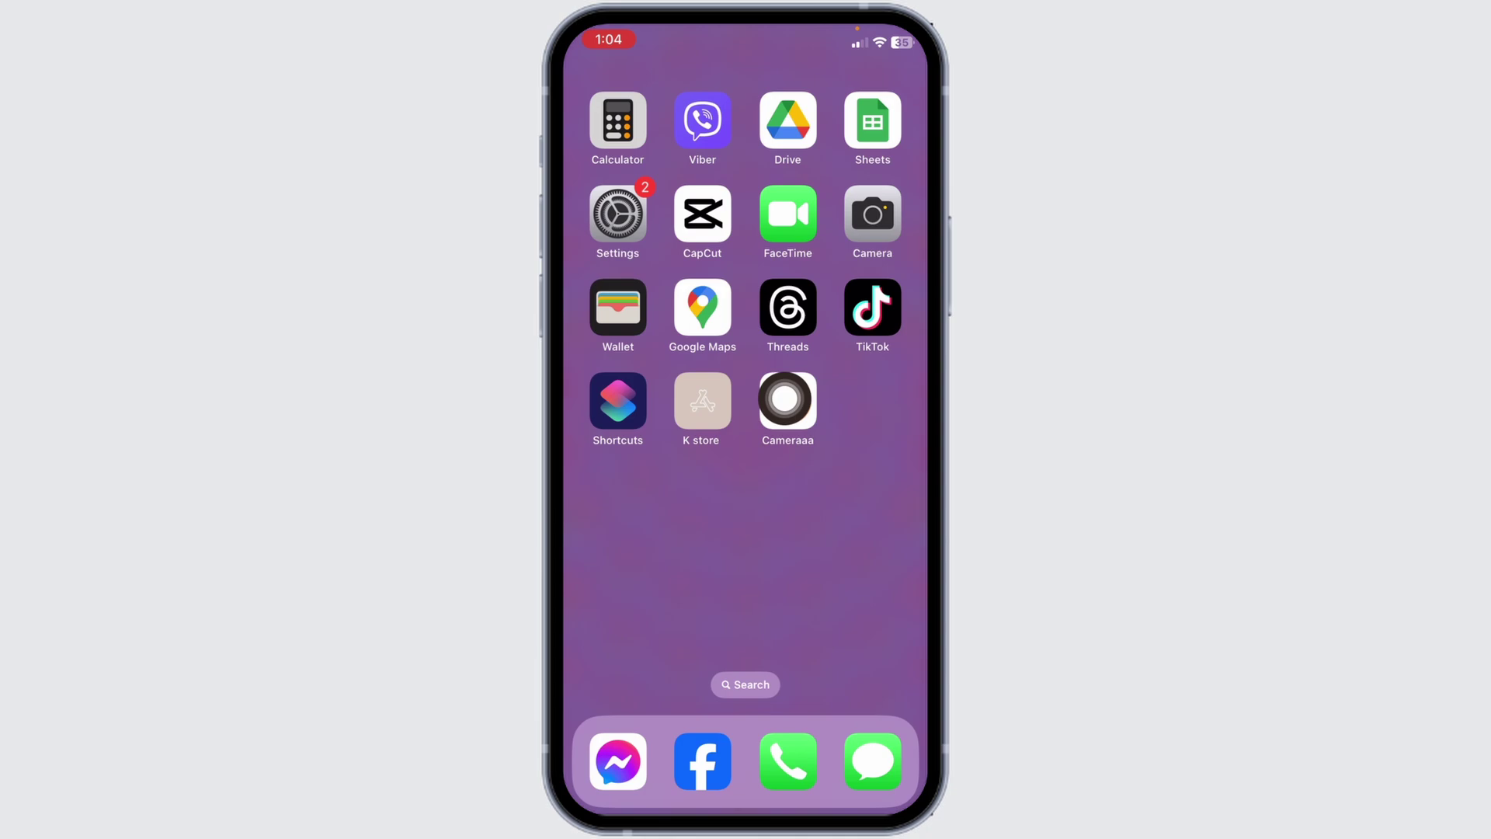
pyautogui.click(788, 403)
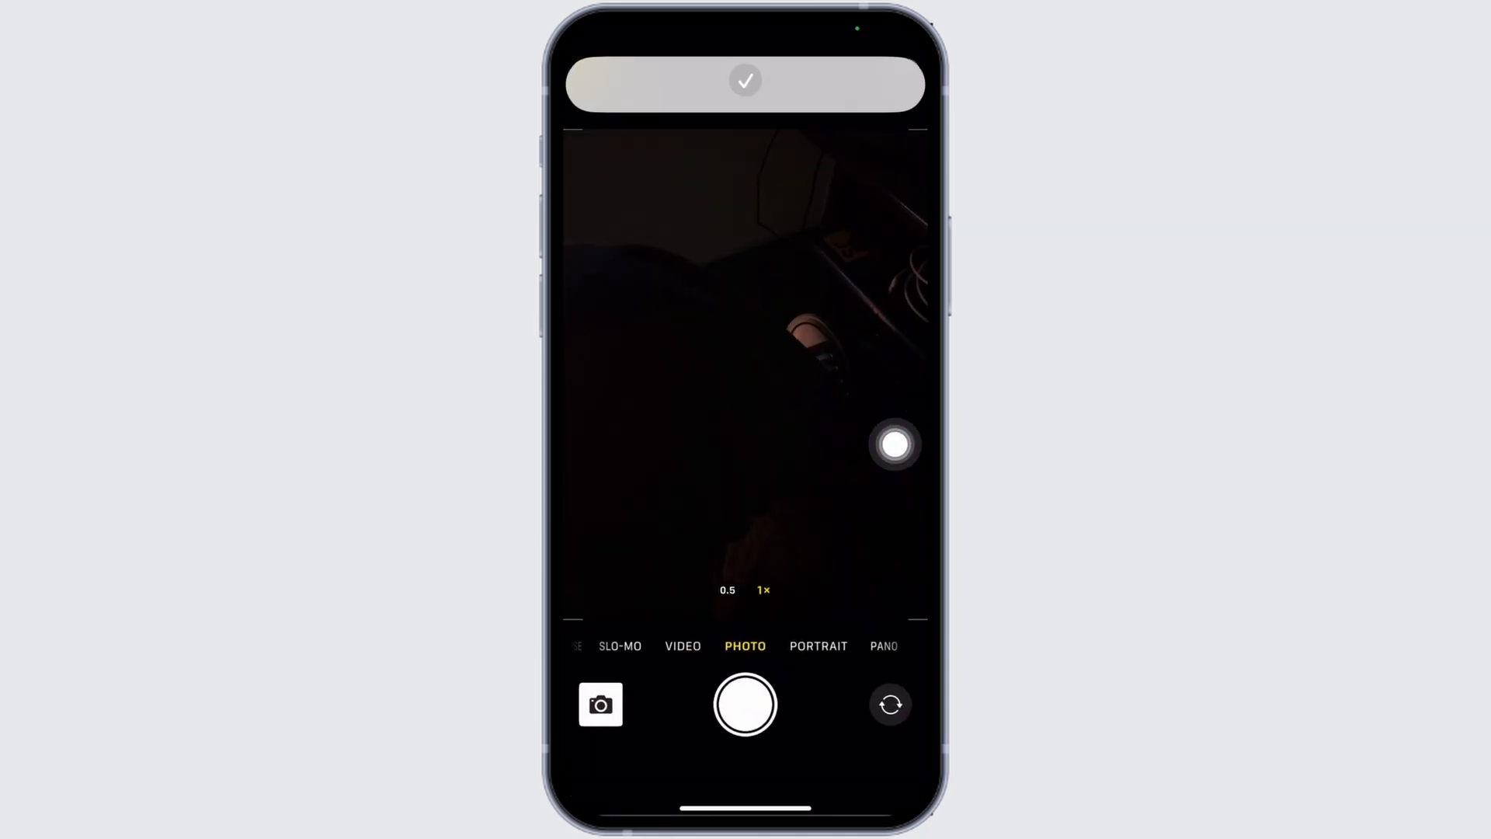